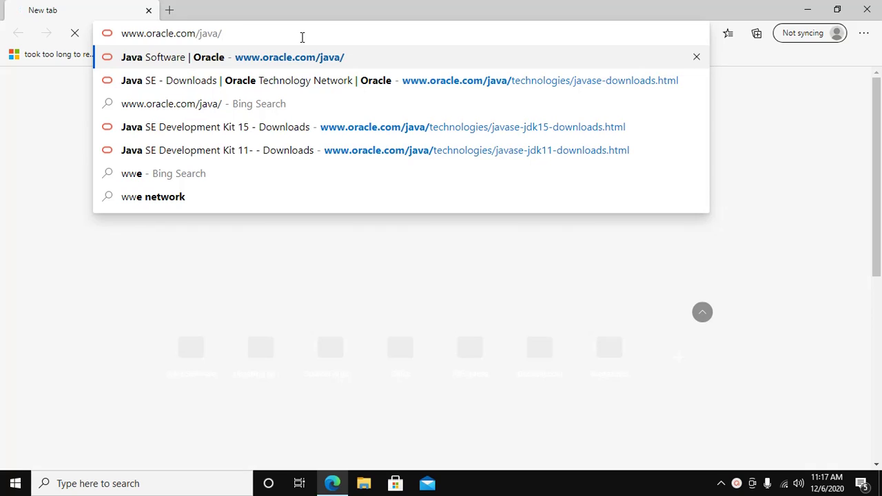
{"action": "key", "text": "Return"}
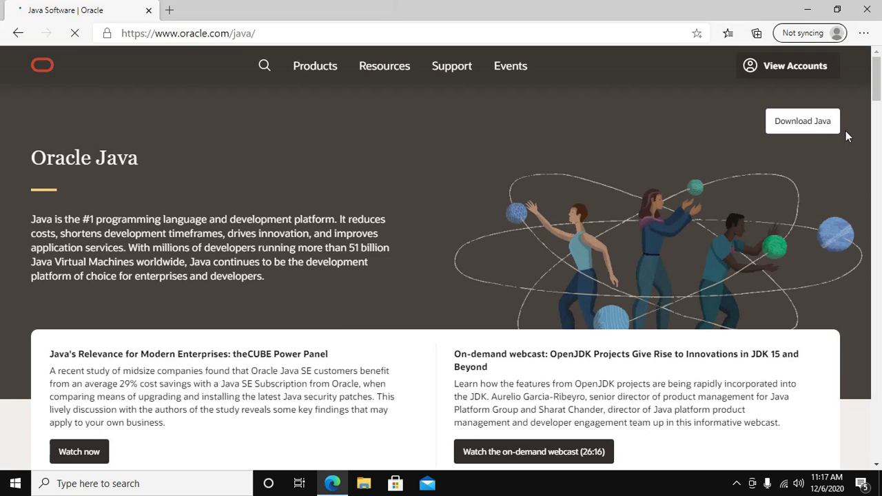
- Go to Java SE downloads, find the Java SE 11 (LTS) section and open its JDK download page
{"action": "left_click", "coordinate": [794, 127]}
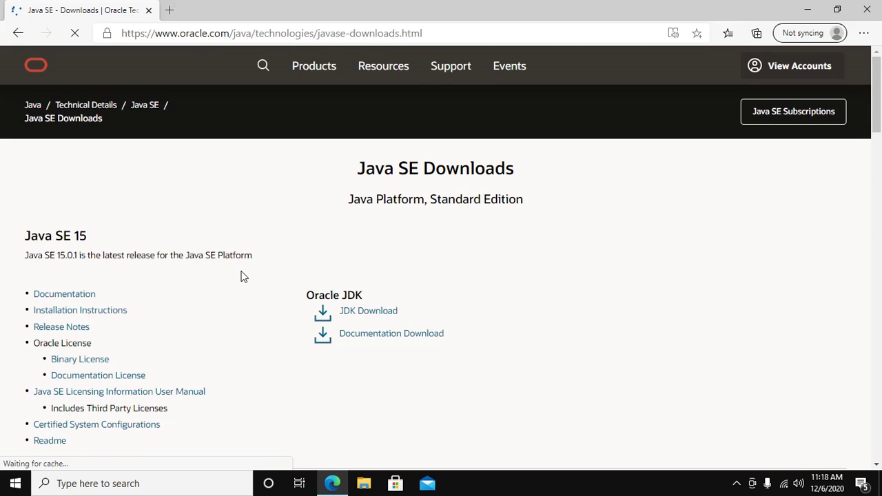
{"action": "scroll", "coordinate": [247, 271], "scroll_direction": "down", "scroll_amount": 5}
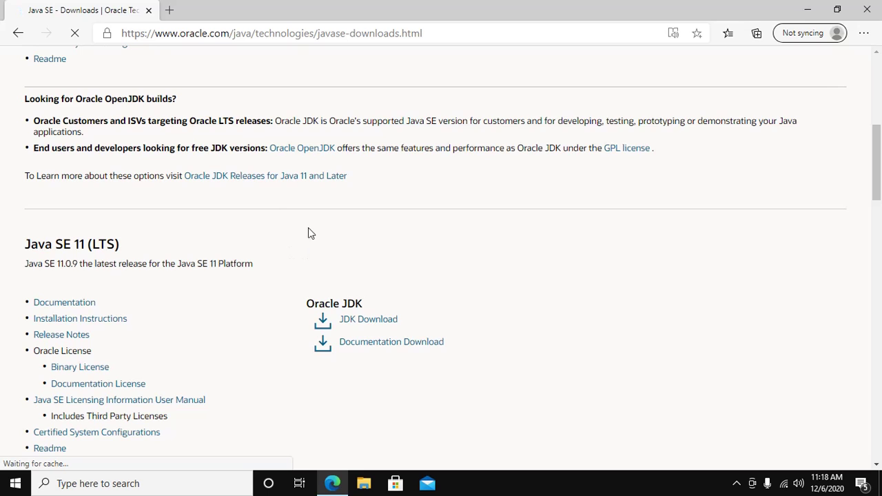
{"action": "scroll", "coordinate": [286, 202], "scroll_direction": "down", "scroll_amount": 3}
{"action": "scroll", "coordinate": [281, 203], "scroll_direction": "up", "scroll_amount": 1}
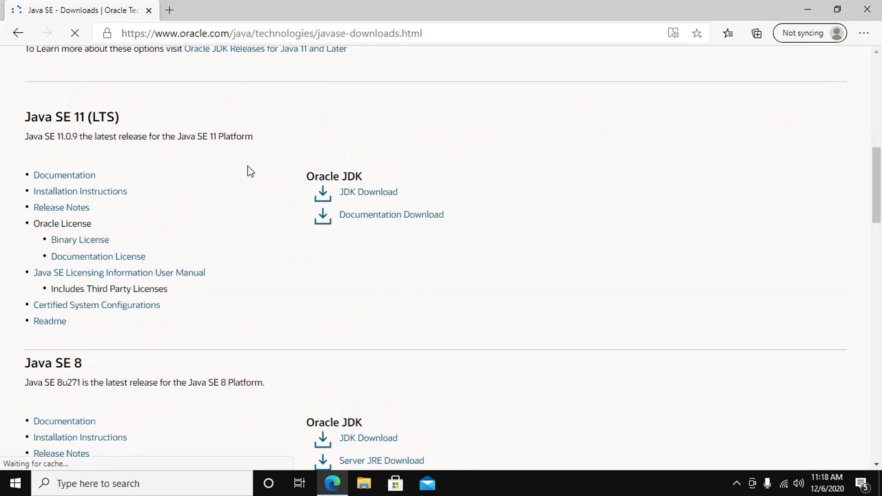
{"action": "left_click_drag", "start_coordinate": [85, 121], "coordinate": [22, 119]}
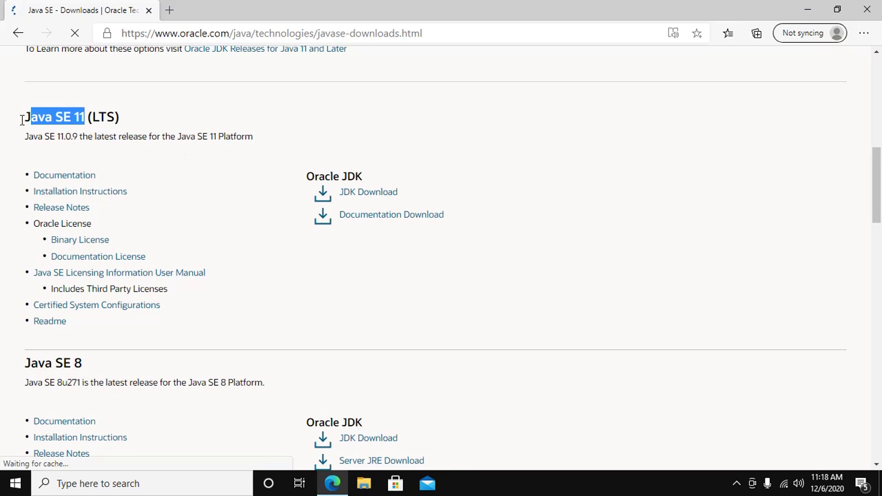
{"action": "left_click", "coordinate": [161, 116]}
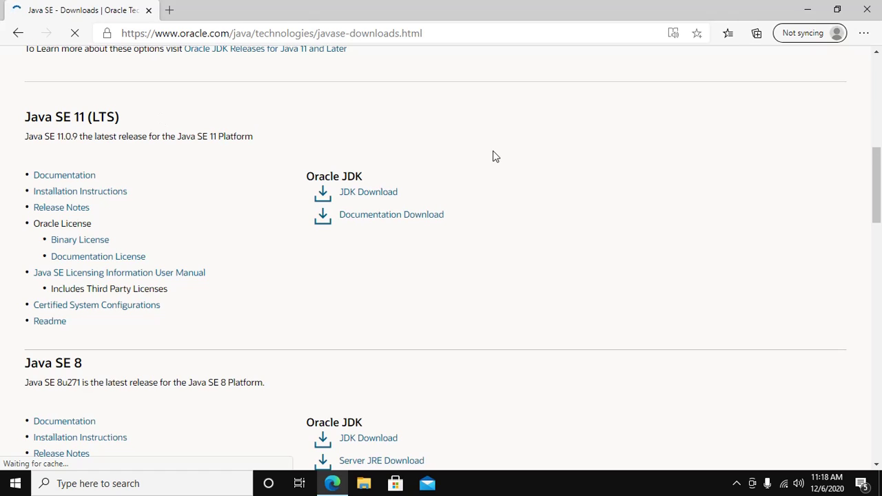
{"action": "left_click", "coordinate": [357, 196]}
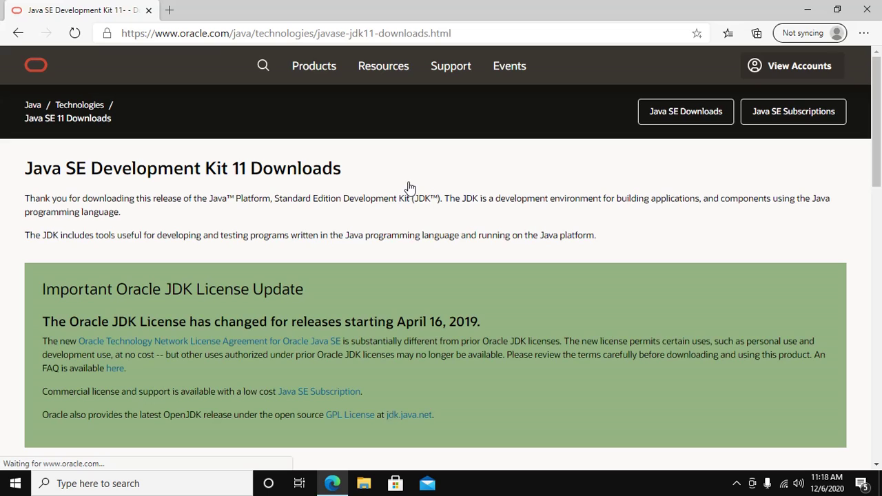
- Scroll the JDK 11 downloads table down to the Windows x64 Installer row
{"action": "scroll", "coordinate": [409, 186], "scroll_direction": "down", "scroll_amount": 7}
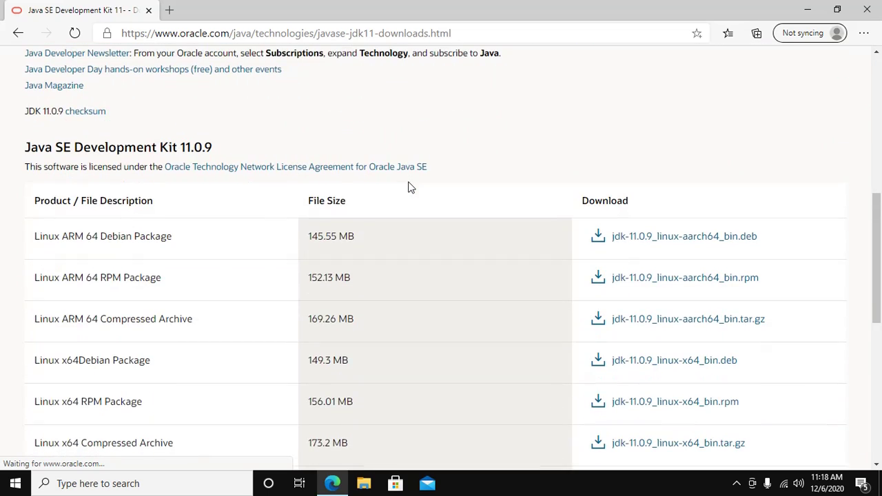
{"action": "scroll", "coordinate": [408, 186], "scroll_direction": "down", "scroll_amount": 1}
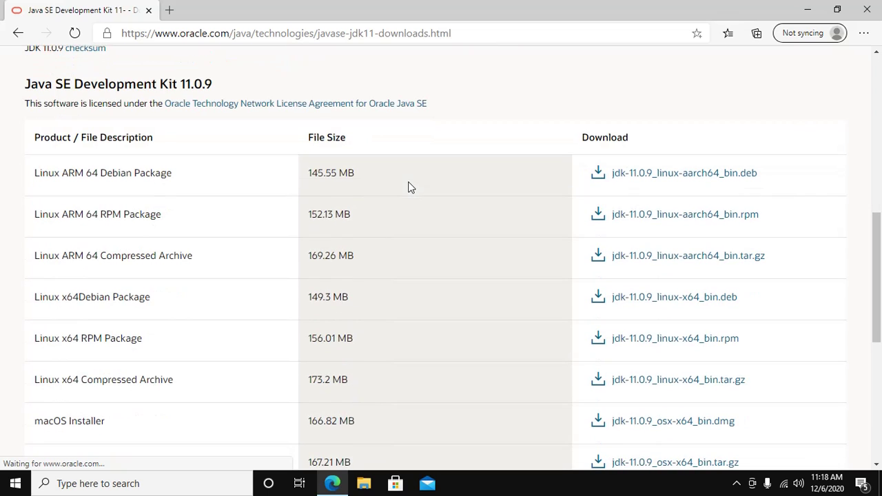
{"action": "scroll", "coordinate": [408, 186], "scroll_direction": "down", "scroll_amount": 1}
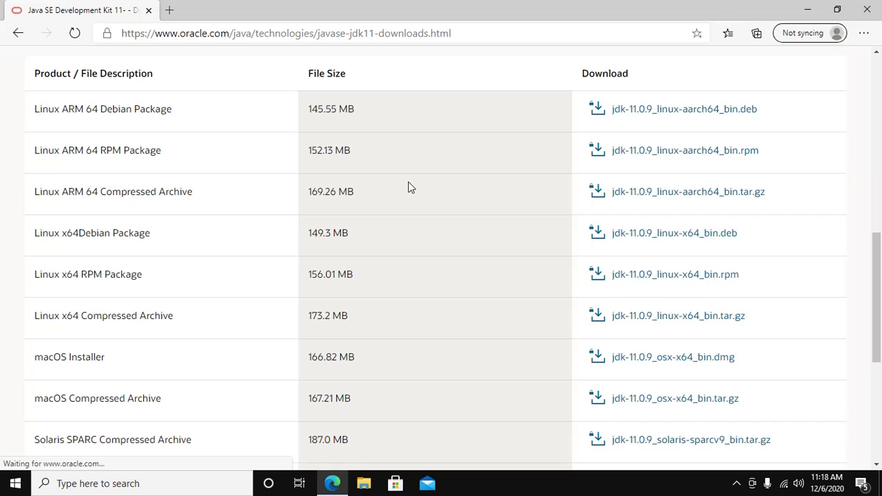
{"action": "scroll", "coordinate": [409, 186], "scroll_direction": "down", "scroll_amount": 1}
{"action": "scroll", "coordinate": [408, 186], "scroll_direction": "down", "scroll_amount": 2}
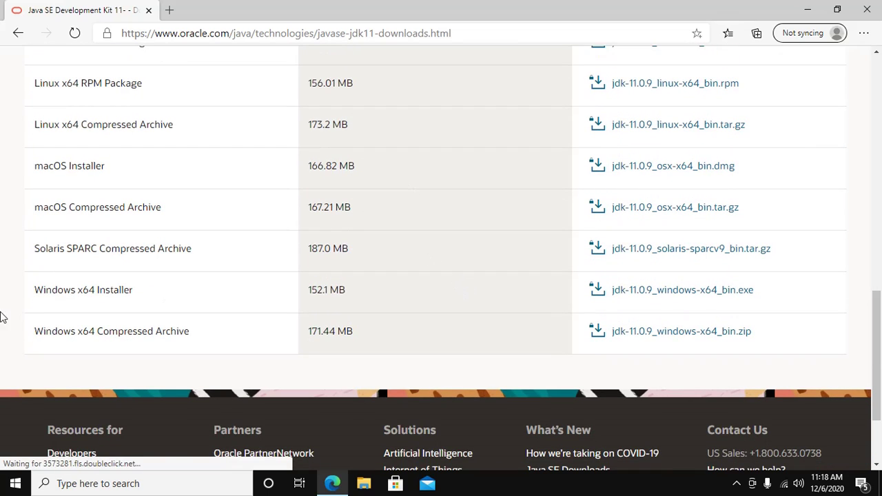
{"action": "left_click_drag", "start_coordinate": [35, 289], "coordinate": [136, 286]}
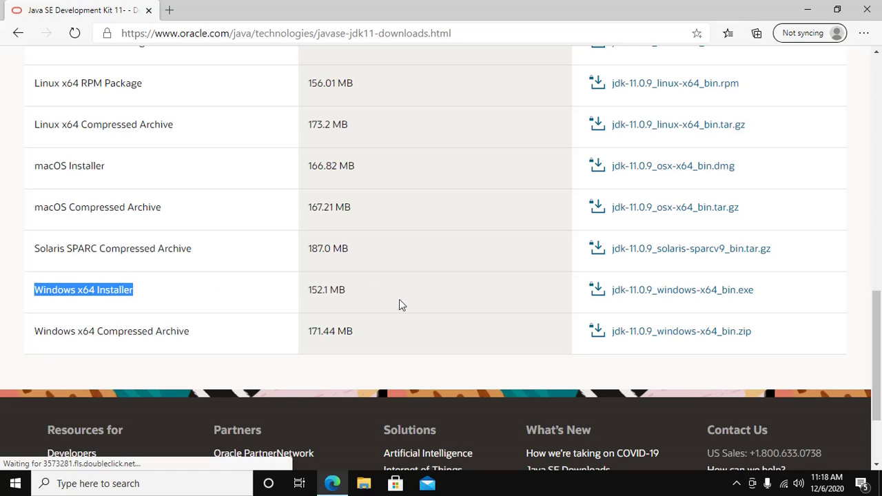
{"action": "left_click", "coordinate": [427, 375]}
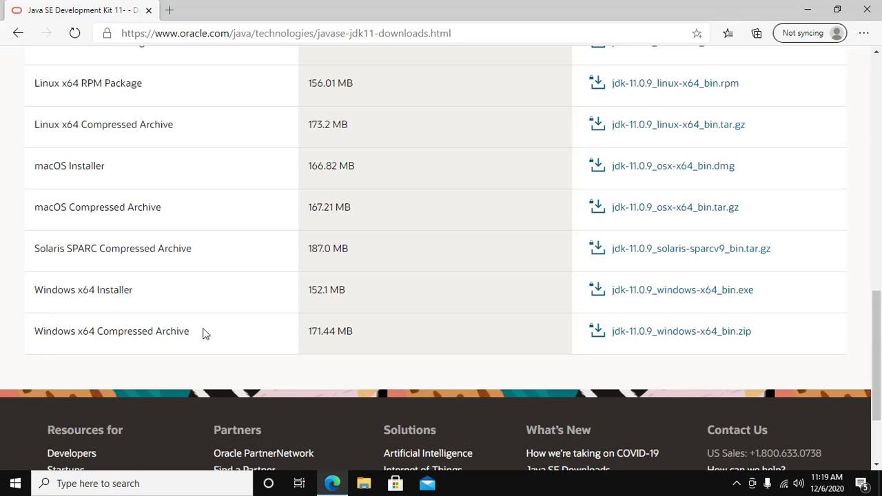
- Request jdk-11.0.9_windows-x64_bin.exe, accept the Oracle license and click Download
{"action": "left_click", "coordinate": [638, 292]}
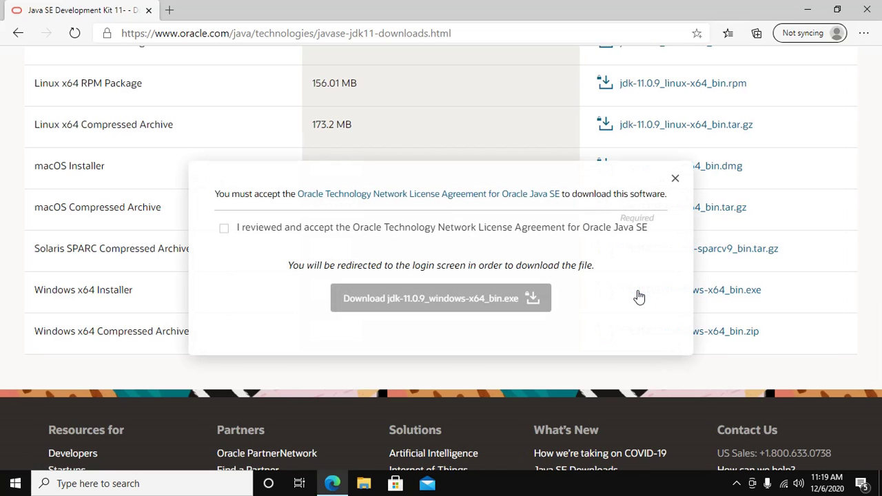
{"action": "left_click", "coordinate": [223, 230]}
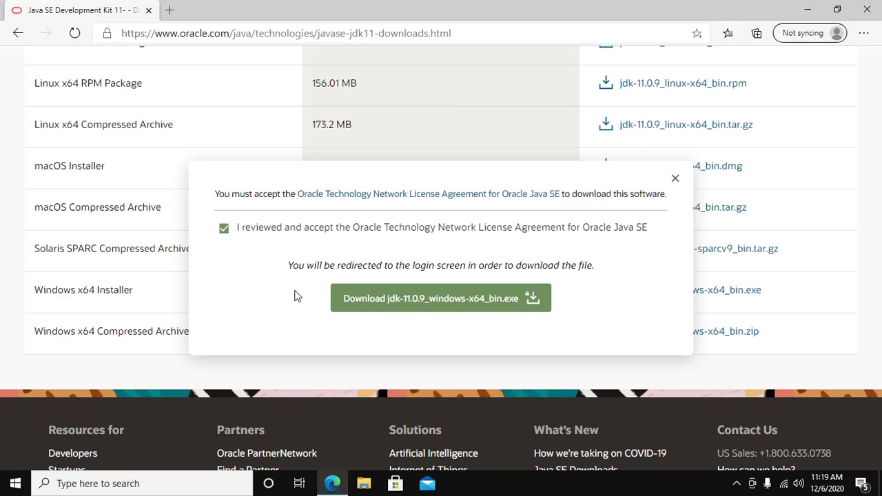
{"action": "left_click", "coordinate": [433, 299]}
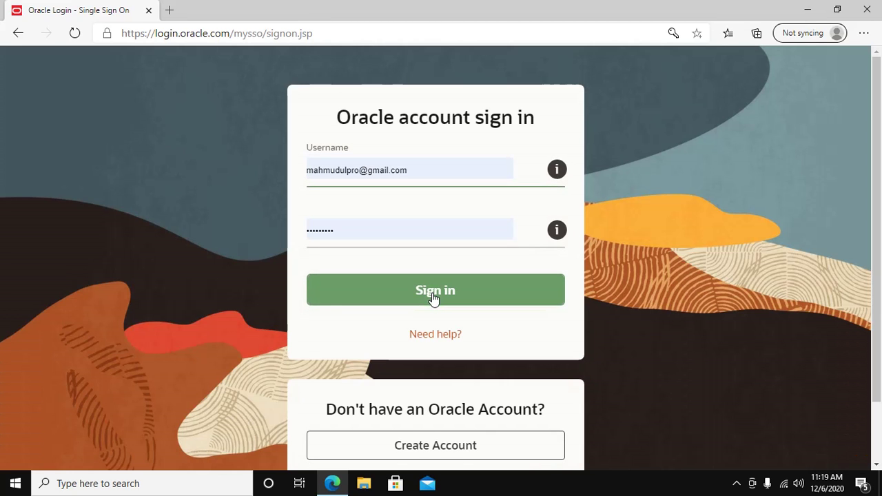
- Sign in to the Oracle account, then open Create Account in a new tab and view it
{"action": "left_click", "coordinate": [432, 135]}
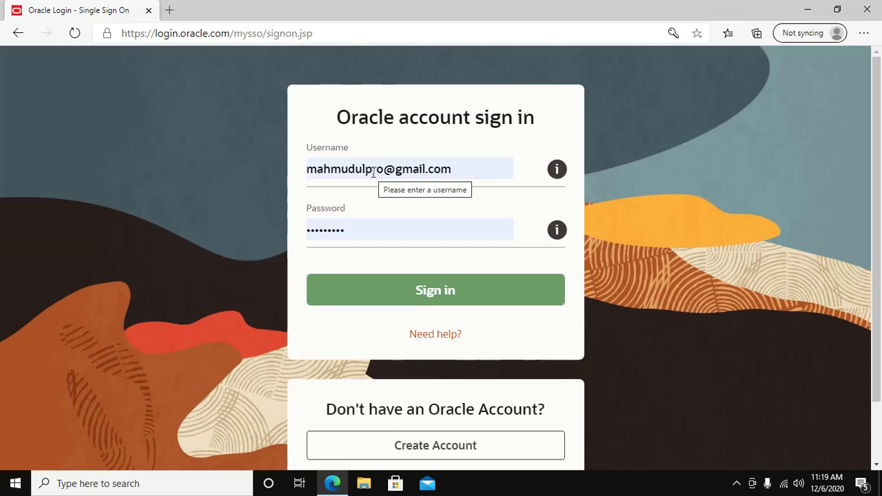
{"action": "left_click", "coordinate": [438, 295]}
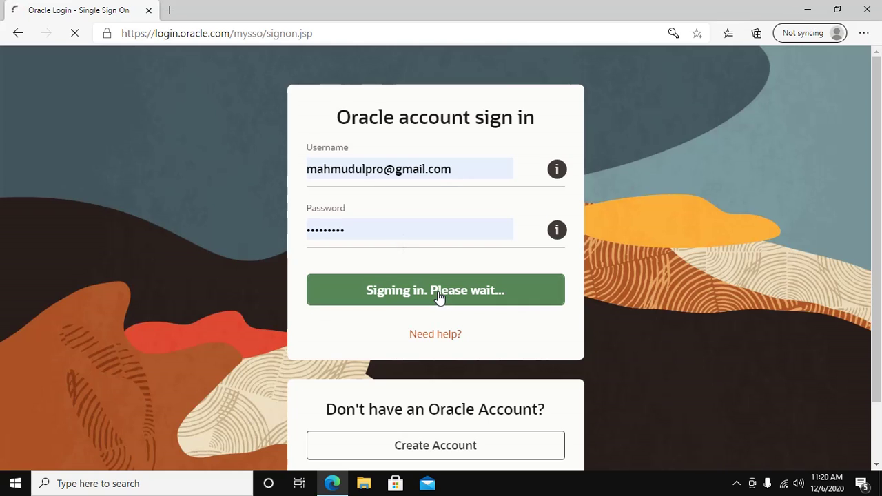
{"action": "left_click", "coordinate": [479, 448]}
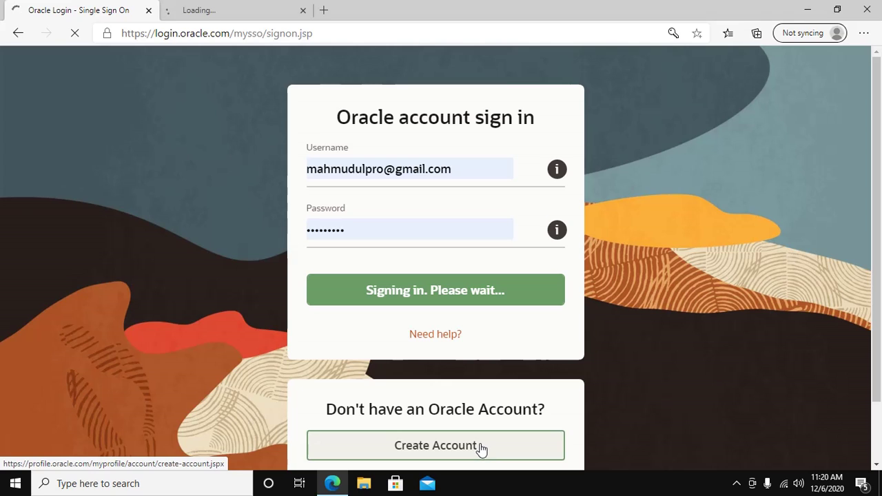
{"action": "left_click", "coordinate": [216, 8]}
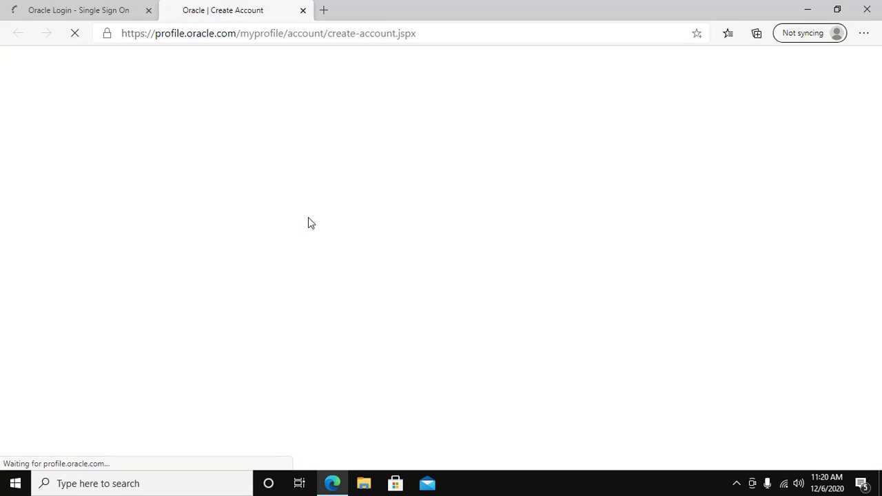
- Back on the sign-in tab, copy the jdk-11.0.9 installer's download link and cancel the download
{"action": "left_click", "coordinate": [110, 10]}
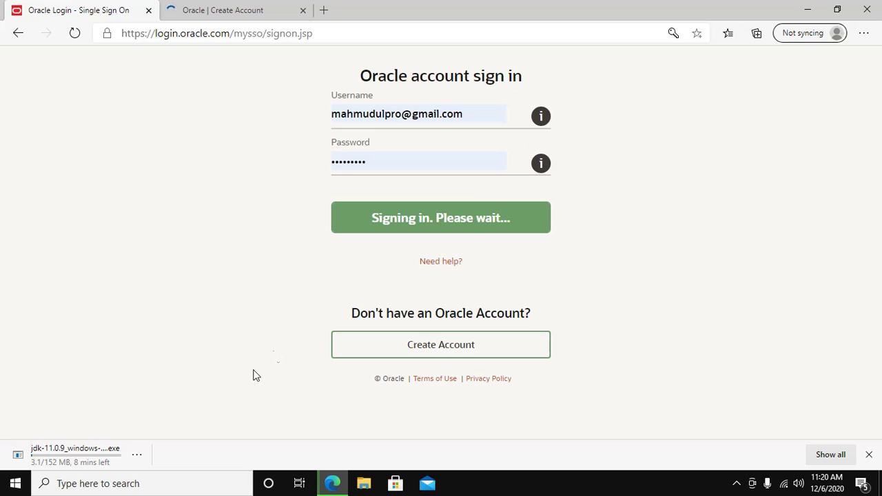
{"action": "right_click", "coordinate": [75, 452]}
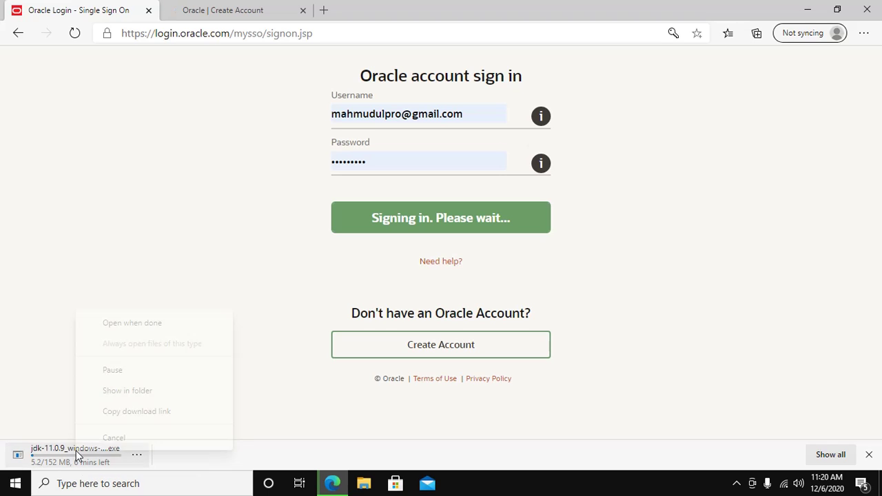
{"action": "left_click", "coordinate": [159, 416]}
{"action": "left_click", "coordinate": [137, 455]}
{"action": "left_click", "coordinate": [163, 432]}
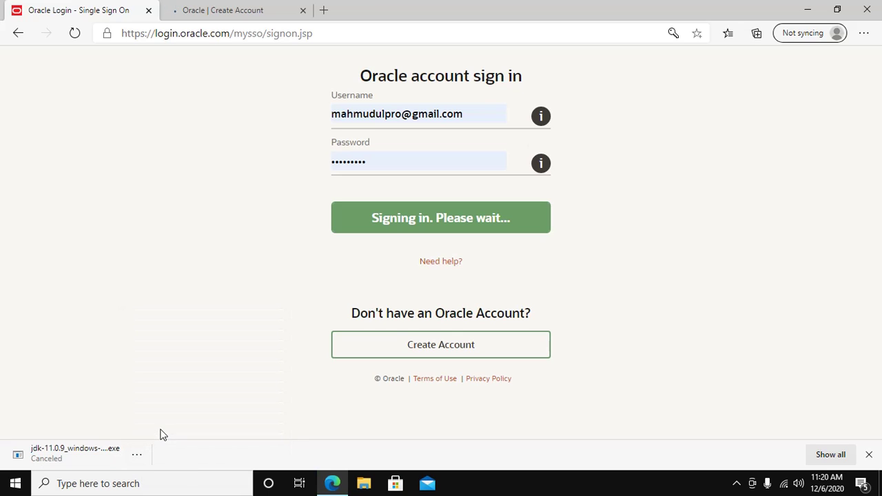
- Search 'xtre' in Windows Search and launch Xtreme Download Manager
{"action": "left_click", "coordinate": [131, 483]}
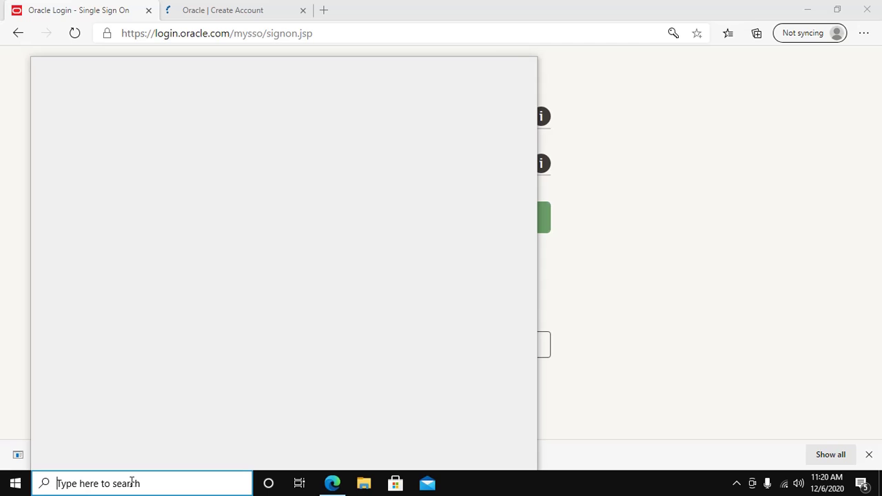
{"action": "type", "text": "x"}
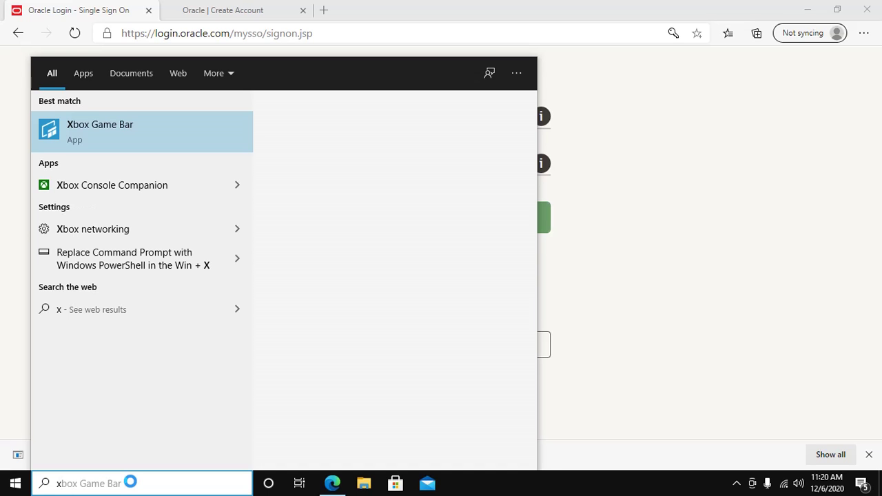
{"action": "type", "text": "t"}
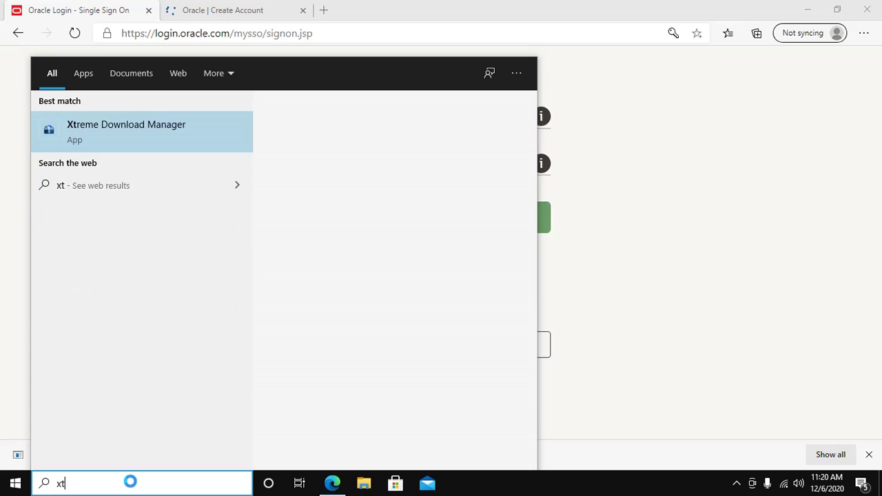
{"action": "type", "text": "re"}
{"action": "left_click", "coordinate": [143, 141]}
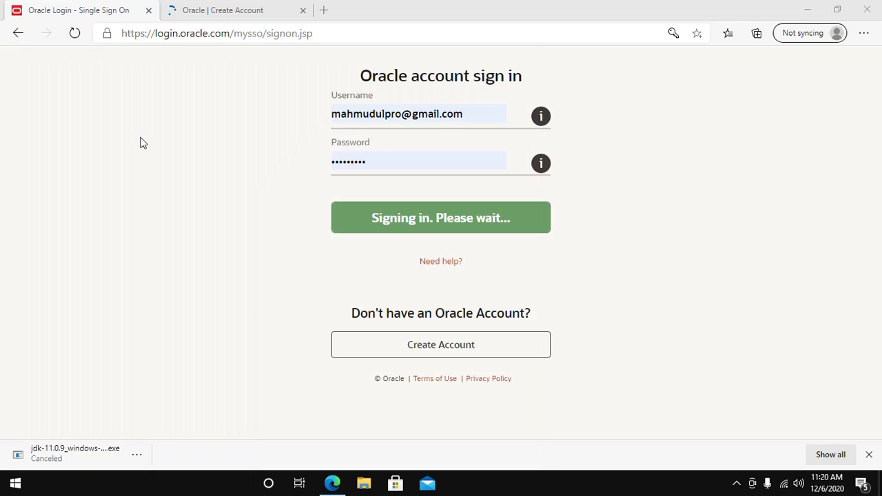